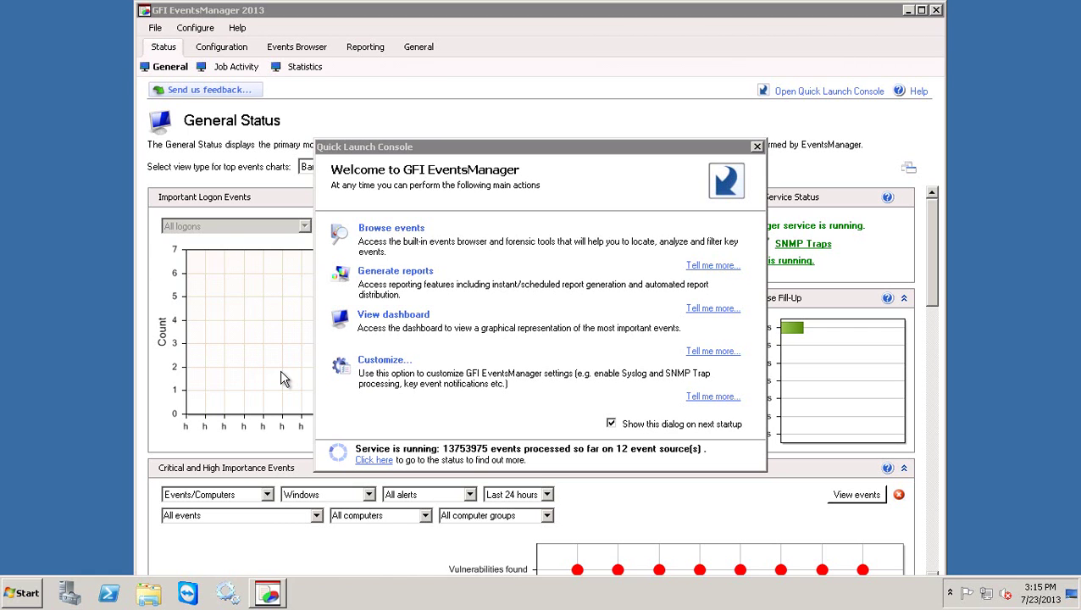
Close the Quick Launch Console welcome dialog to reveal the General Status page
click(642, 168)
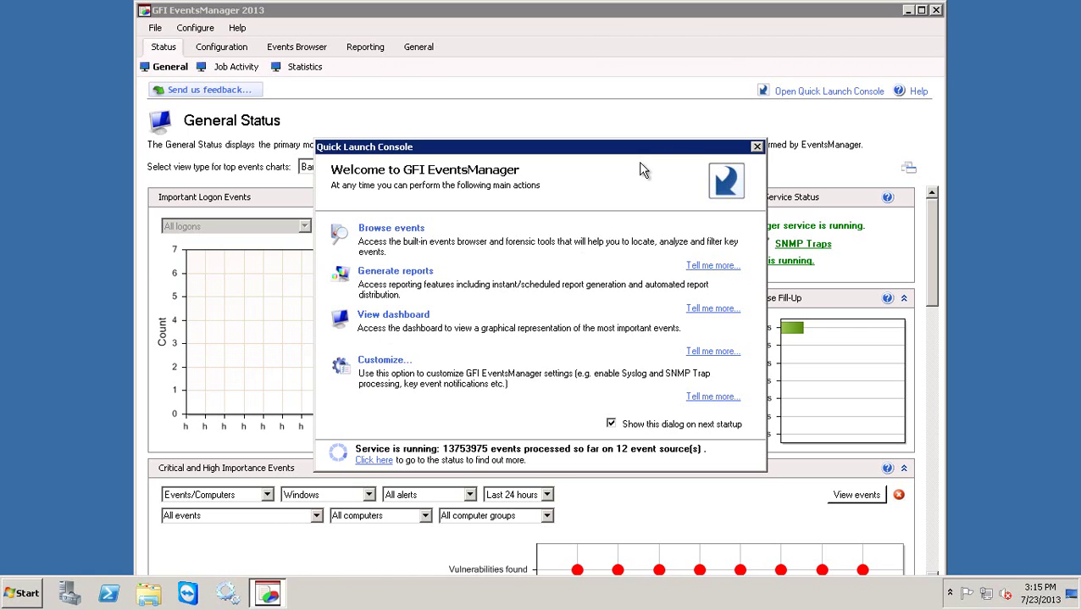
click(756, 147)
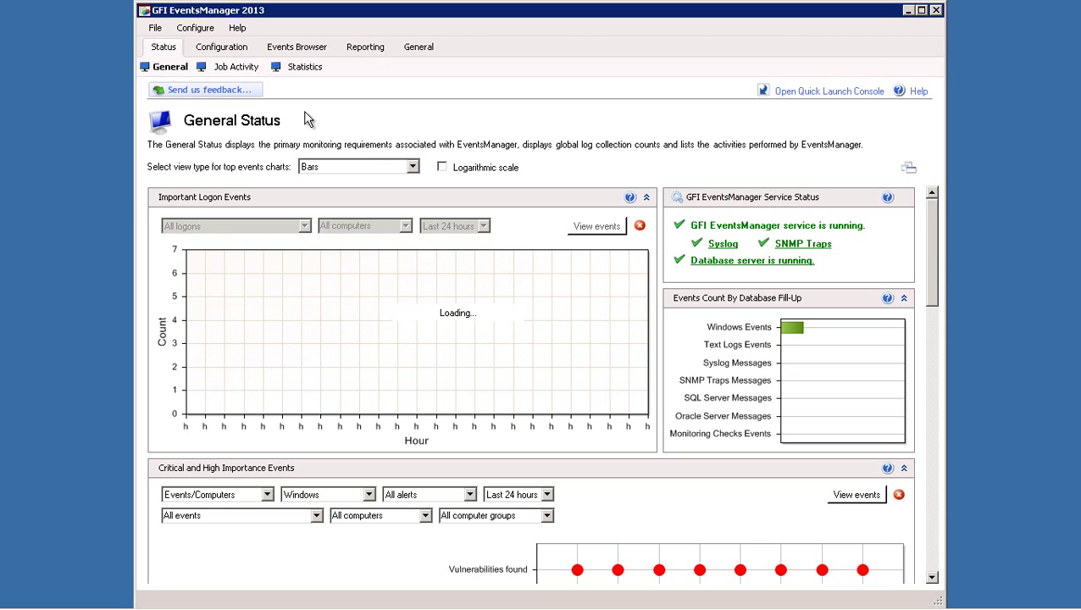
Show Job Activity with the Security log job at 89% and three queued logs
click(218, 69)
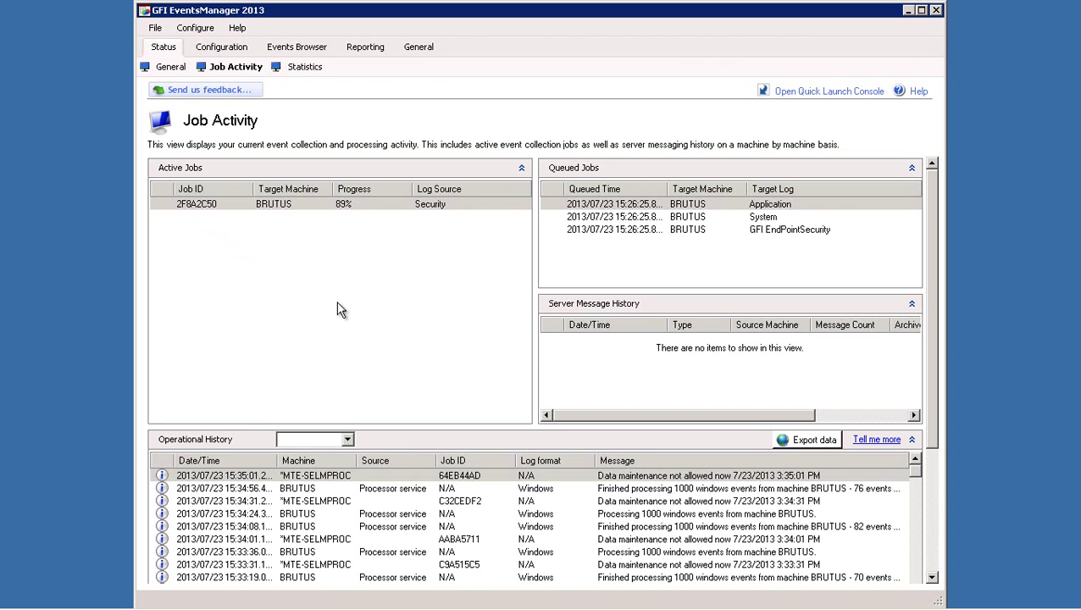
Show the Statistics page with today's events count, log-type counts and per-source activity
click(301, 68)
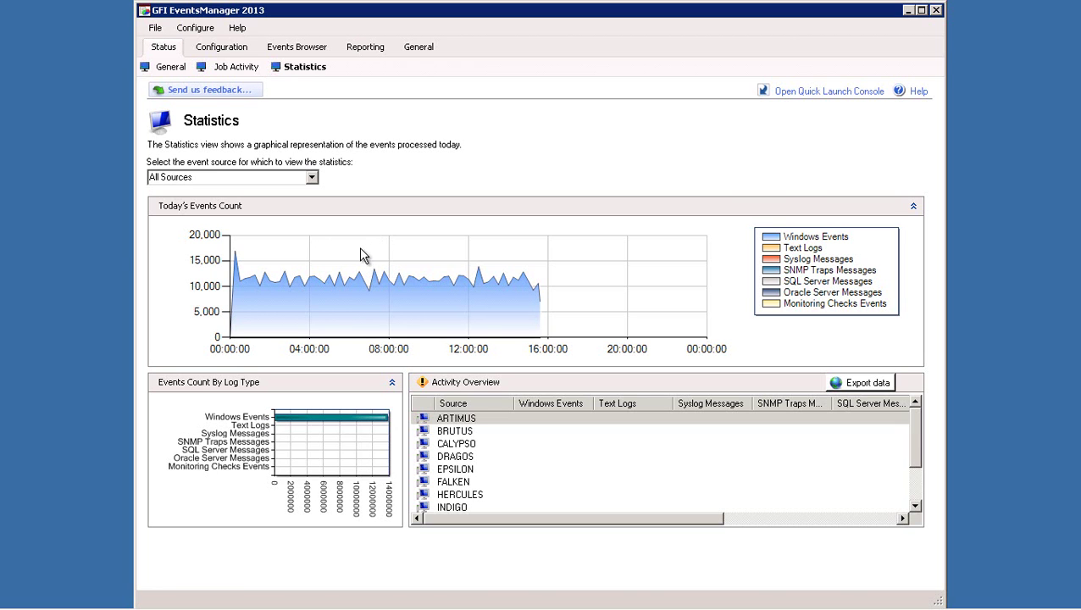
mouse_move(394, 294)
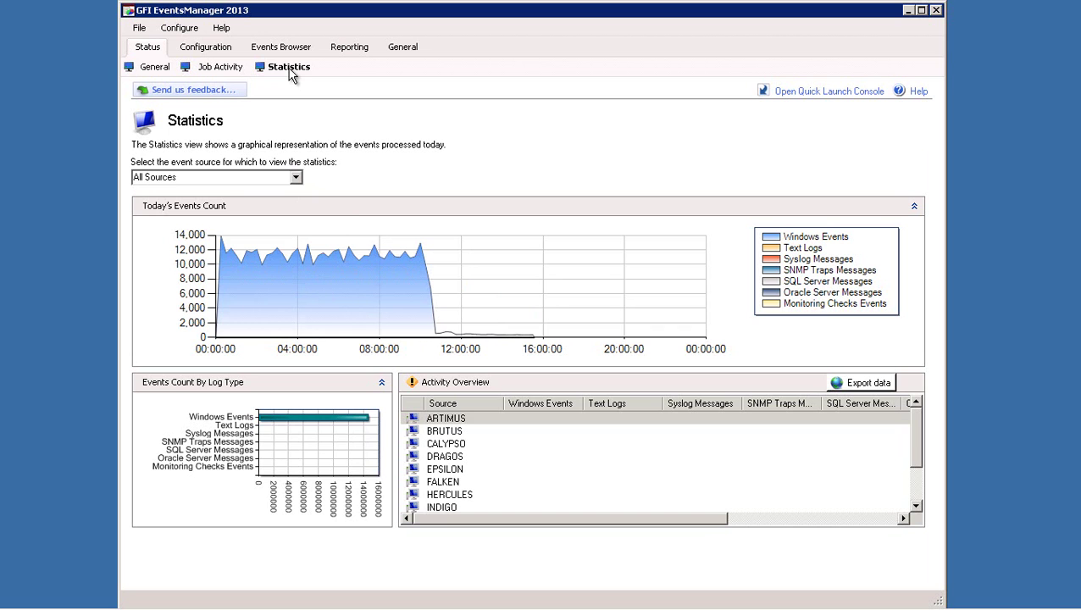
Show the Event Sources configuration listing the Default Group's seven computers
click(205, 50)
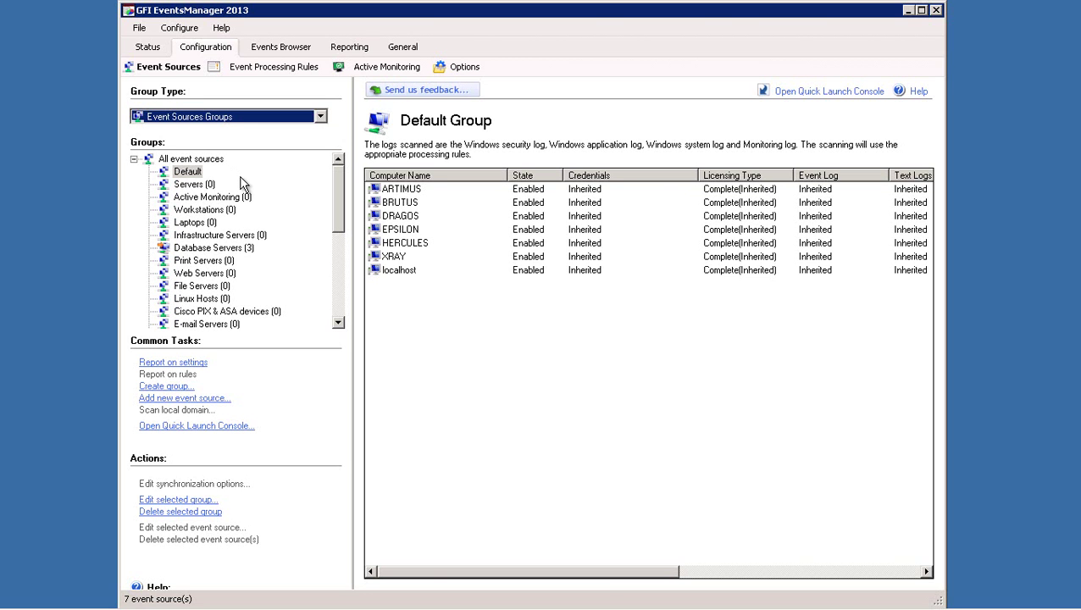
Browse the Event Processing Rules list, then show the Generic node verifications monitoring checks
click(262, 71)
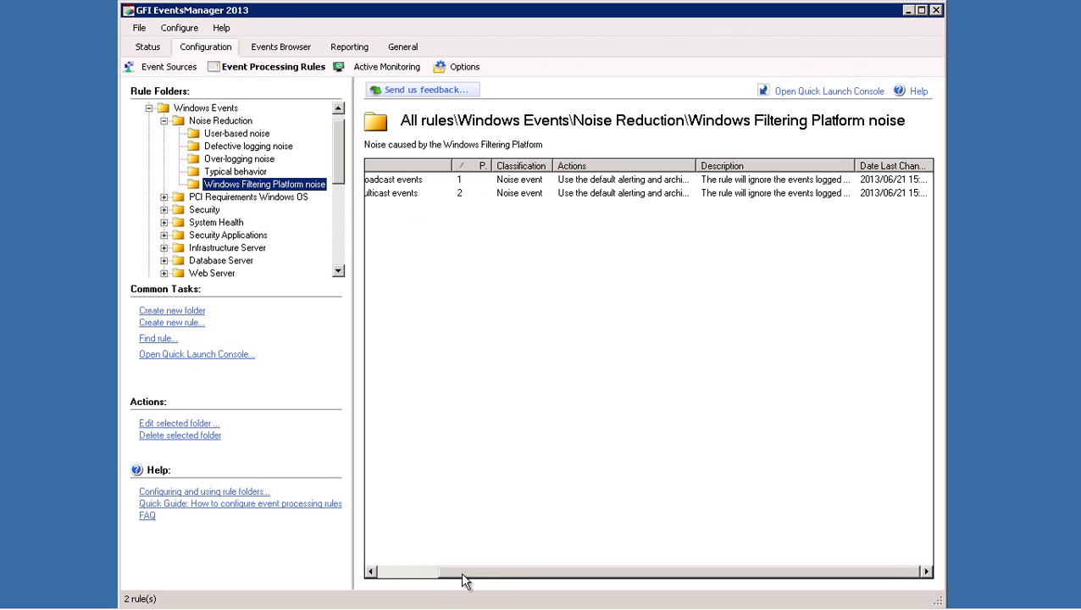
drag(466, 575, 487, 267)
drag(413, 572, 403, 572)
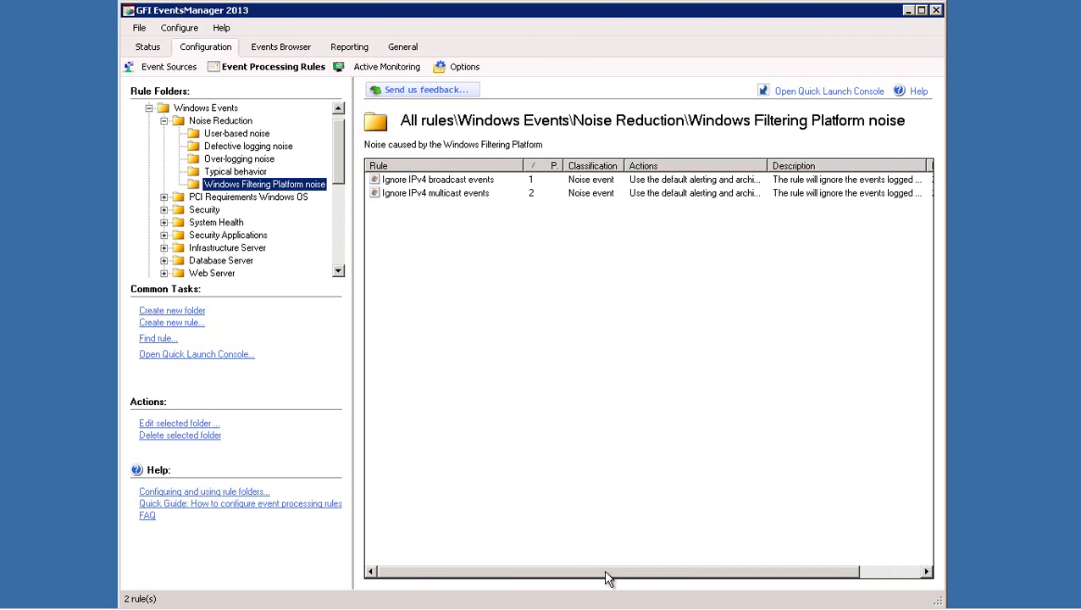
drag(606, 576, 702, 581)
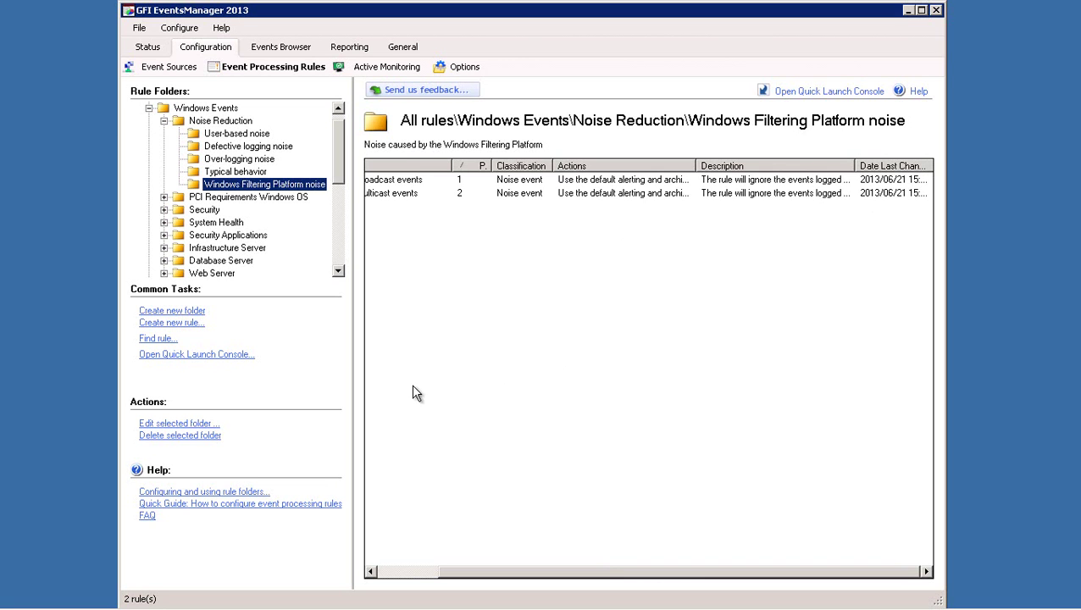
click(373, 68)
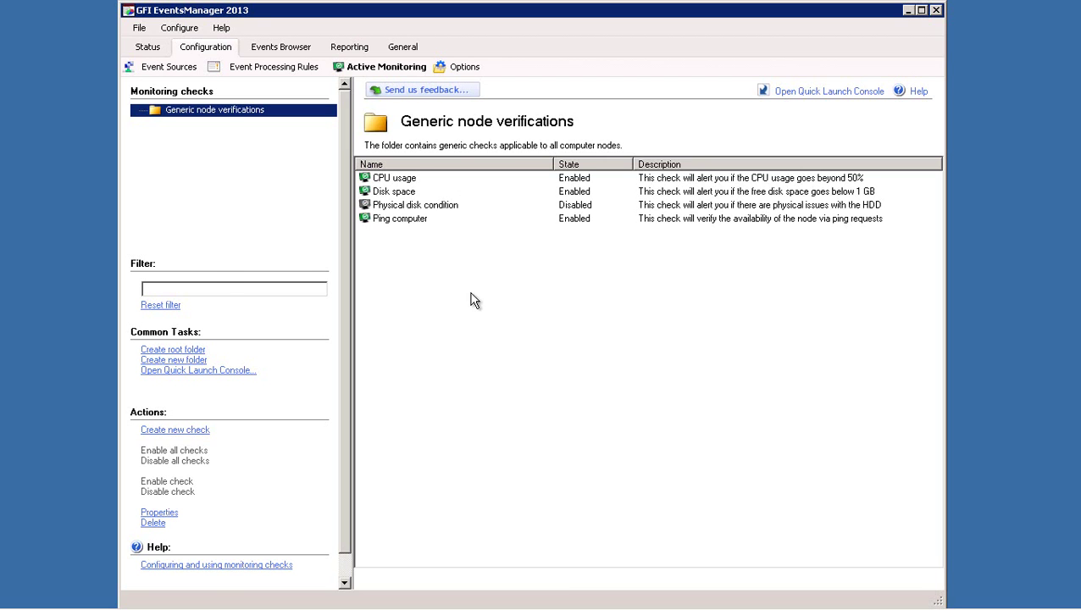
Show the Configuration Options tree at Default Classification Actions
click(447, 72)
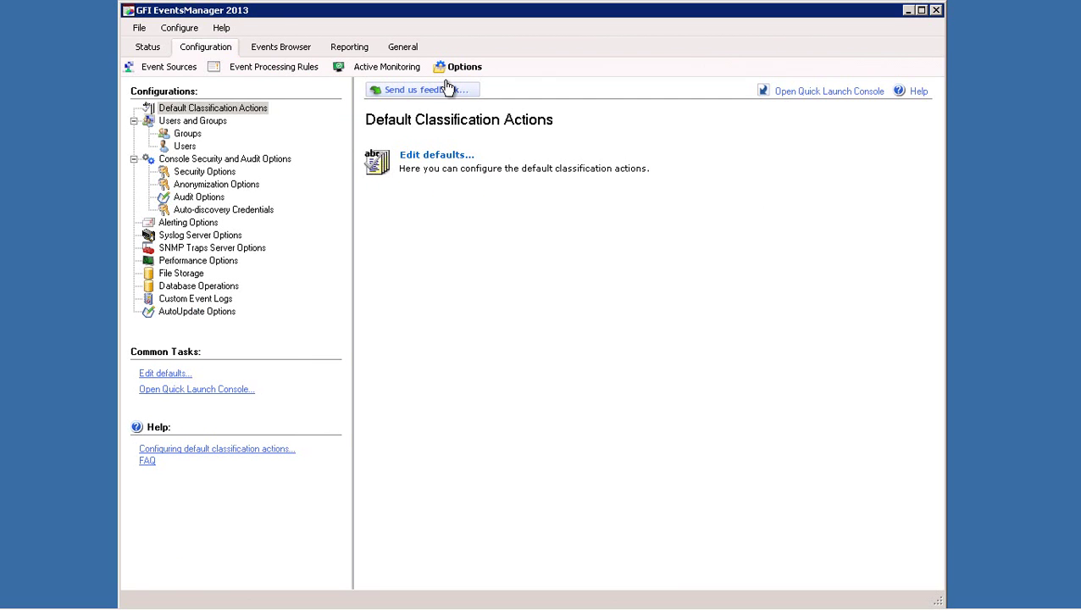
click(251, 111)
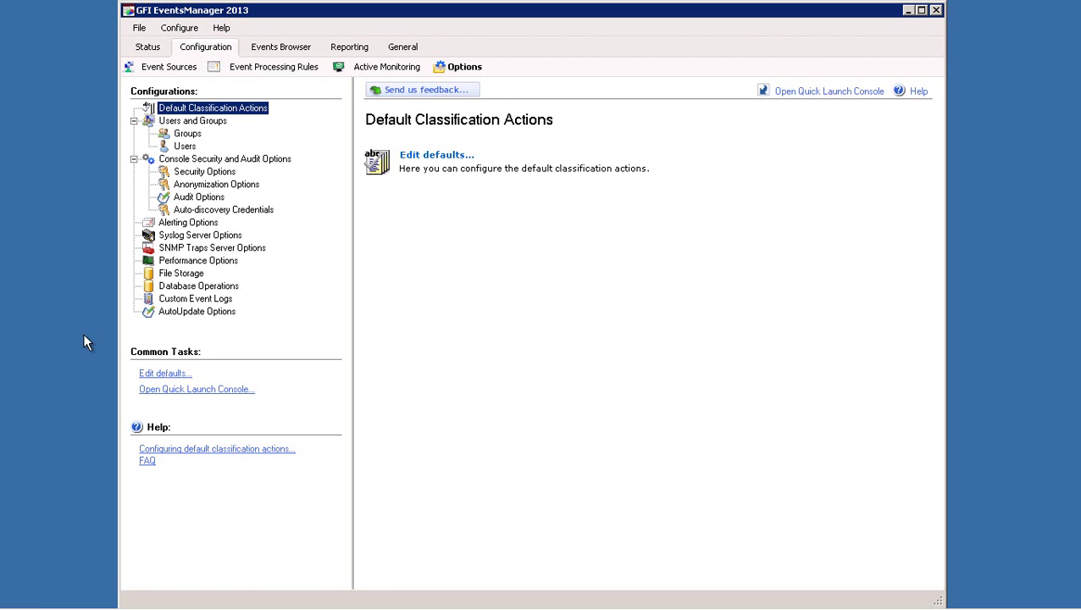
Enable database rotation in the File Storage configuration and confirm it
click(183, 276)
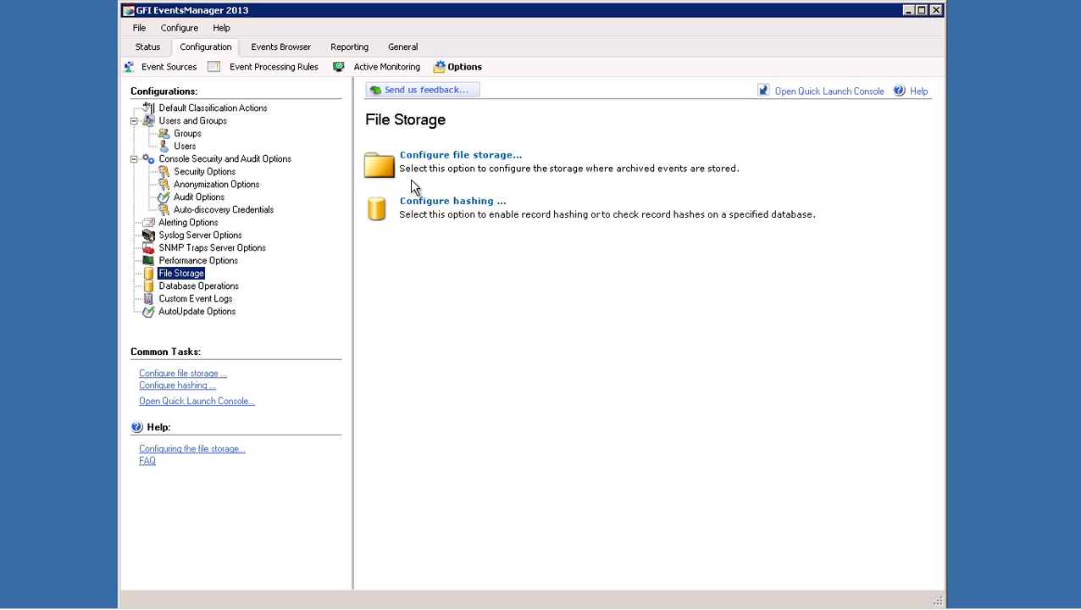
click(432, 161)
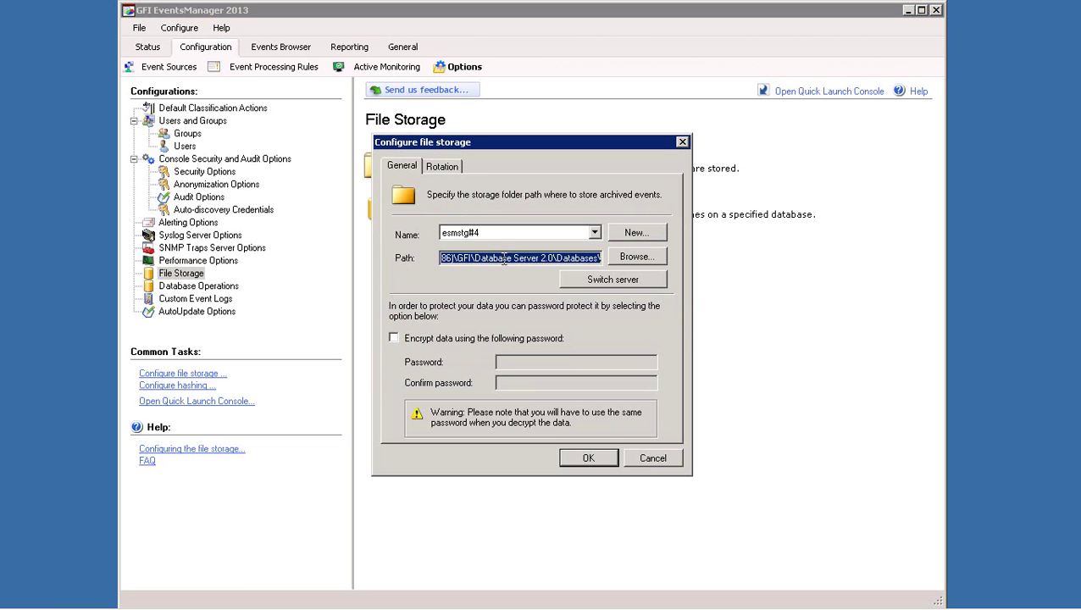
click(440, 168)
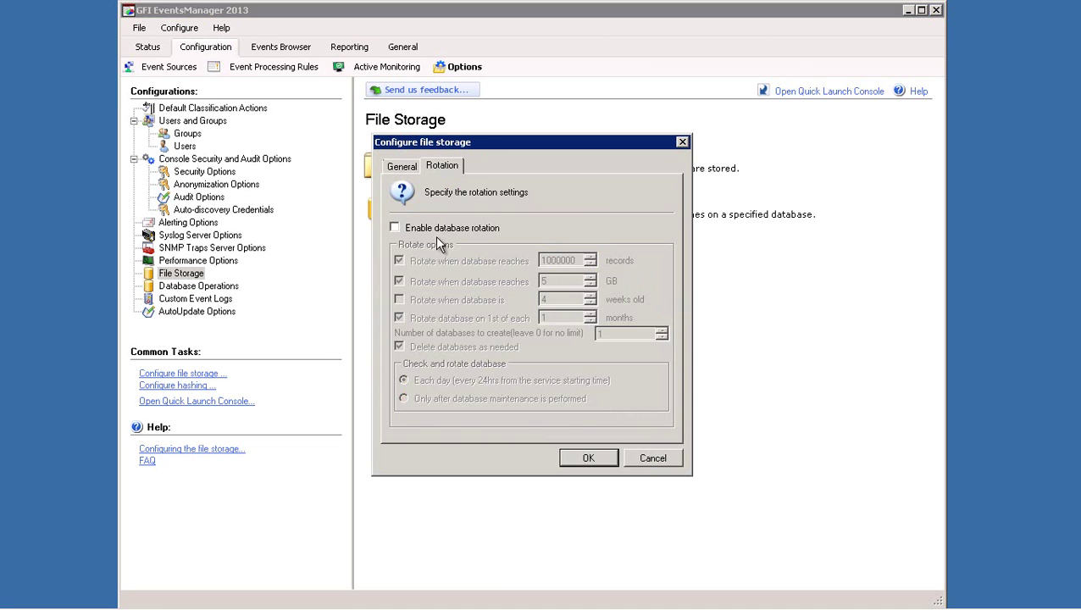
click(394, 228)
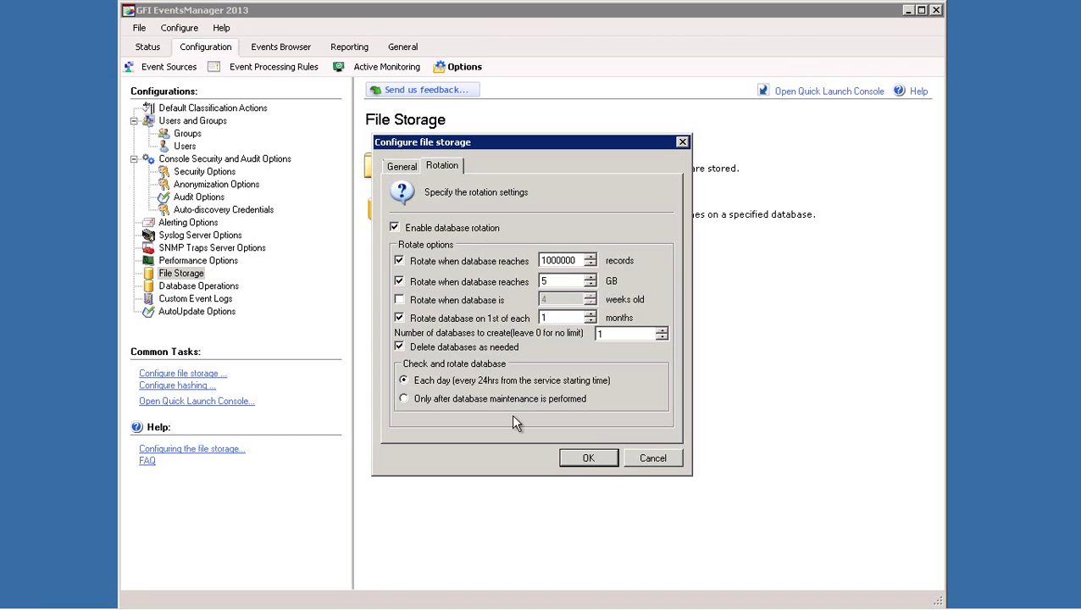
click(588, 458)
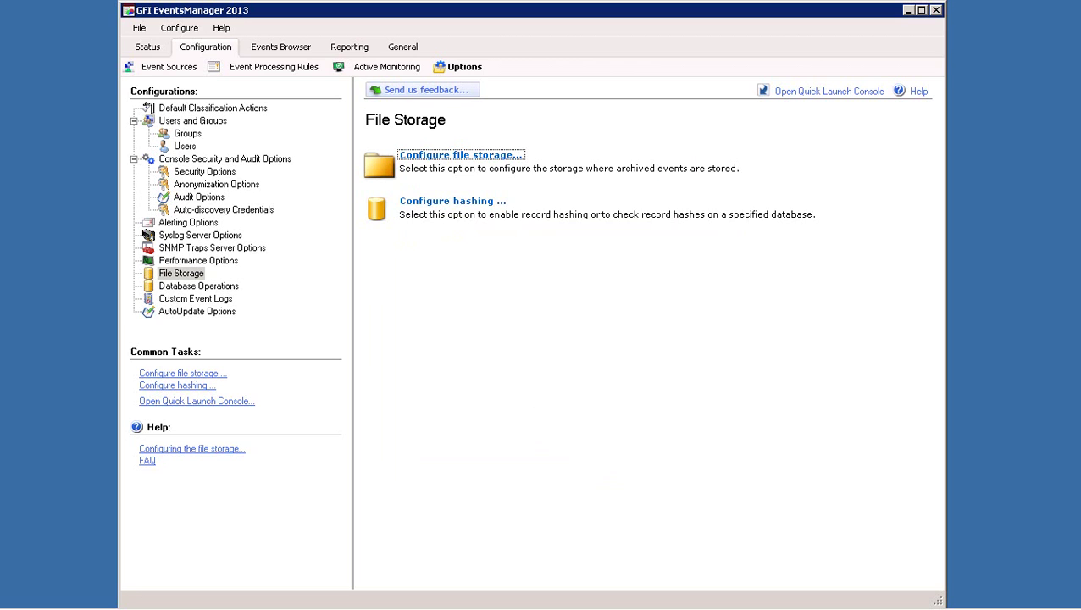
Show the Events Browser listing All Events (886,919 events)
click(294, 49)
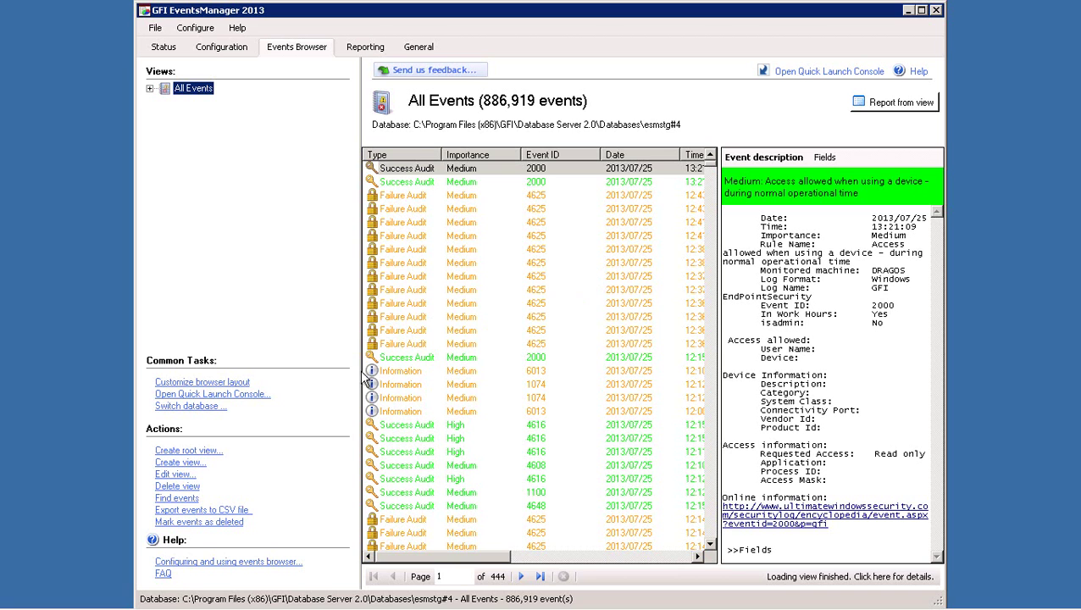
click(203, 383)
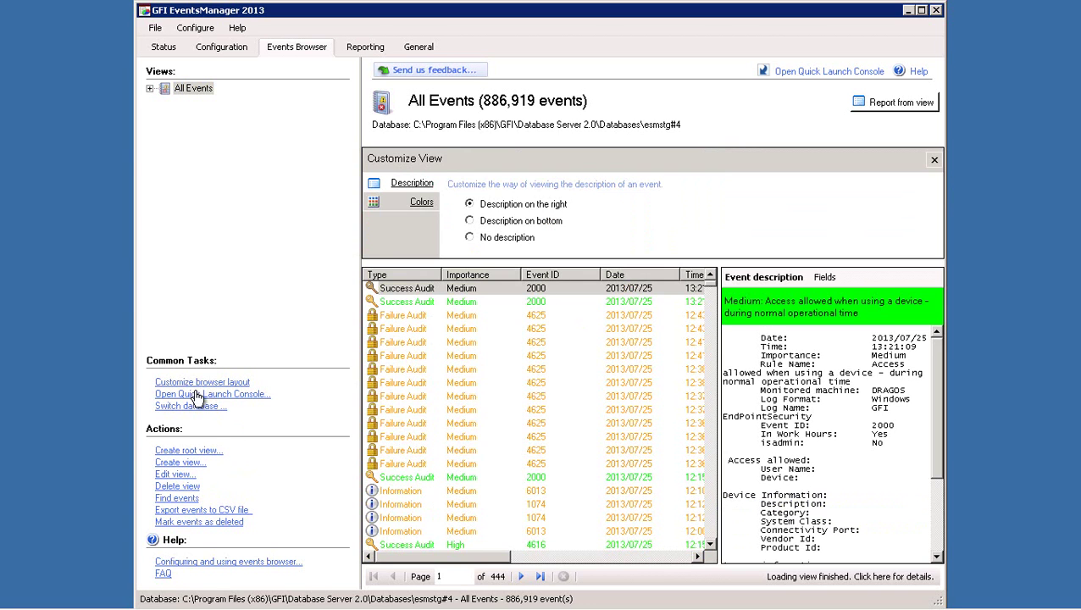
click(423, 204)
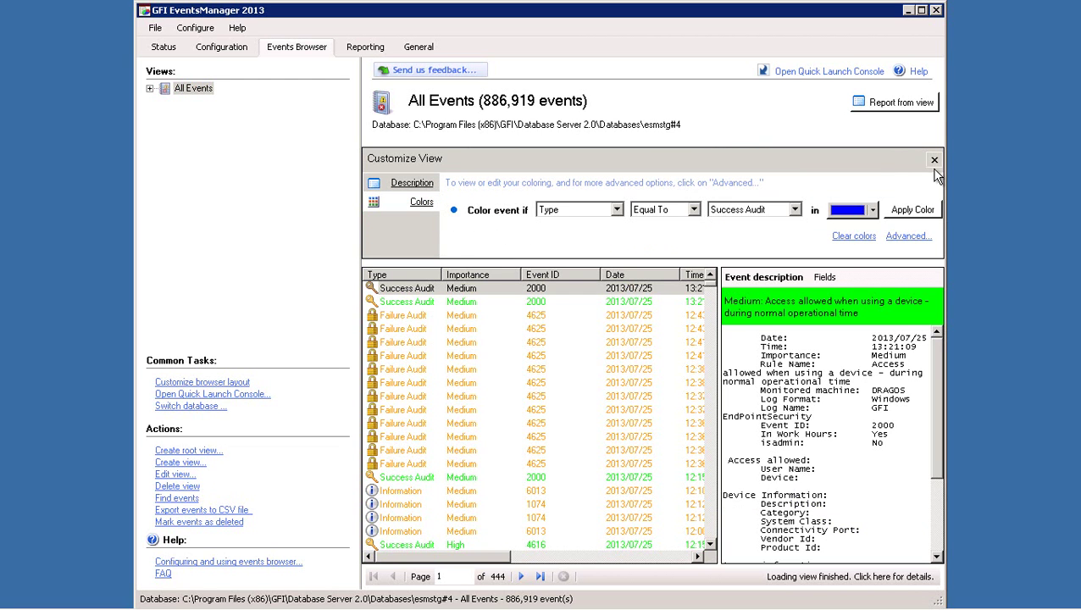
click(407, 184)
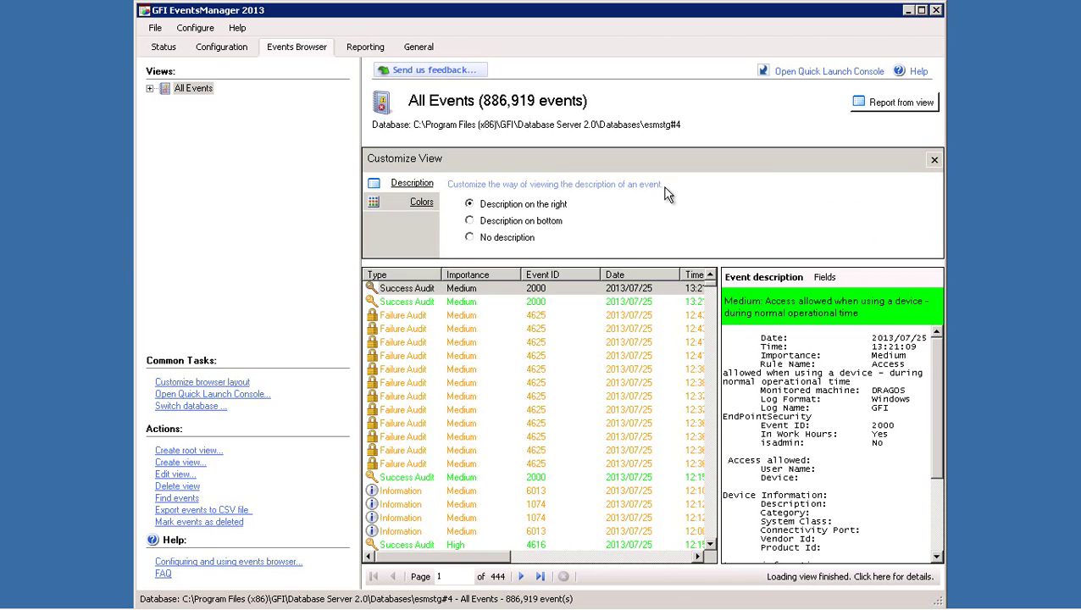
Close the Customize View panel and start a Security Events report from the current view
click(934, 159)
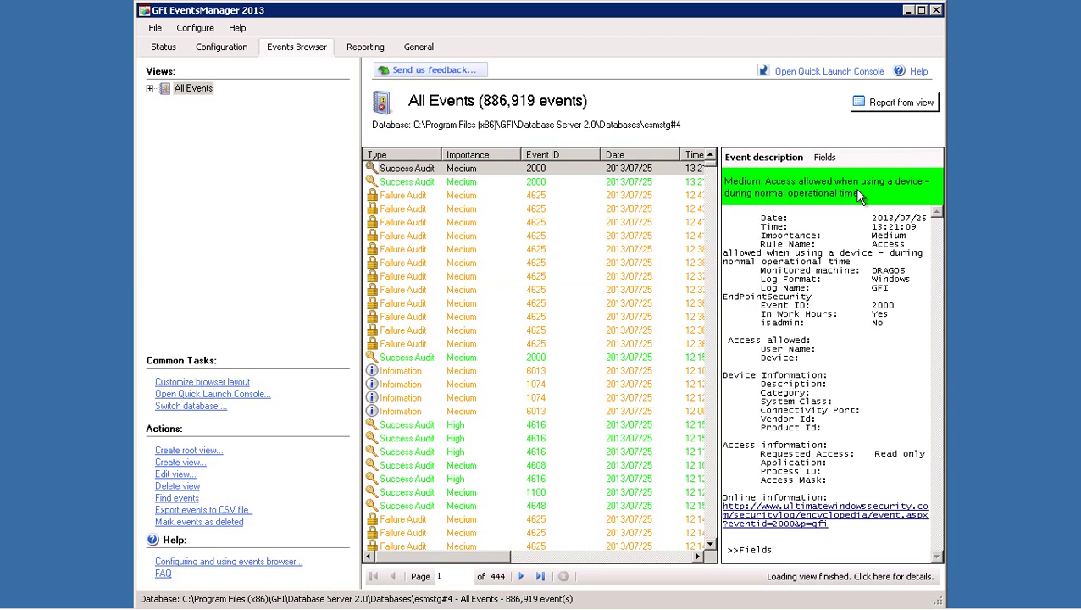
click(885, 107)
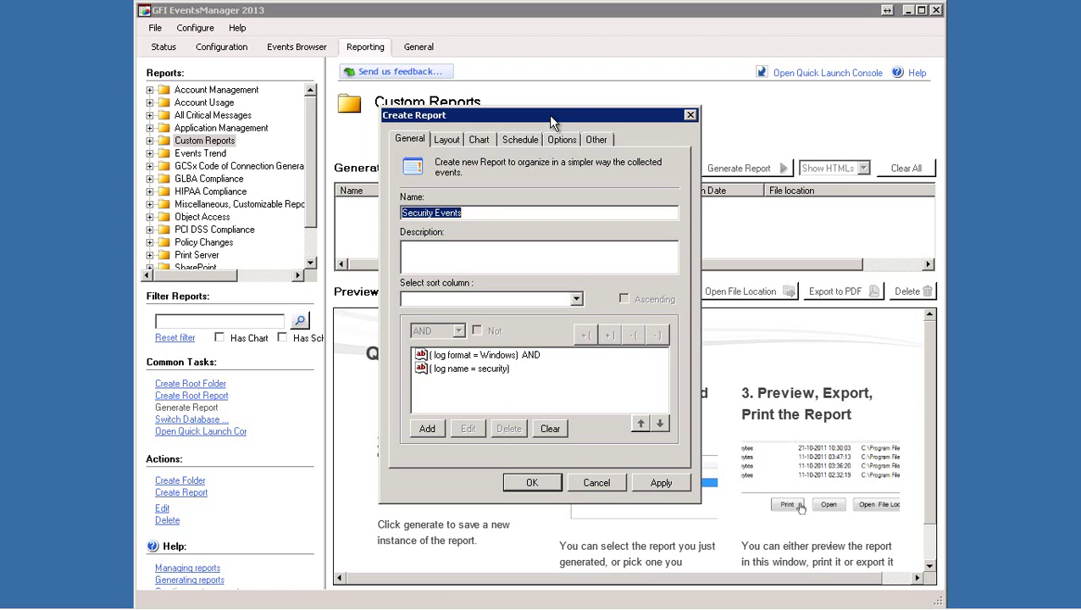
Sort the Security Events report by importance and show its ten-column layout
click(574, 300)
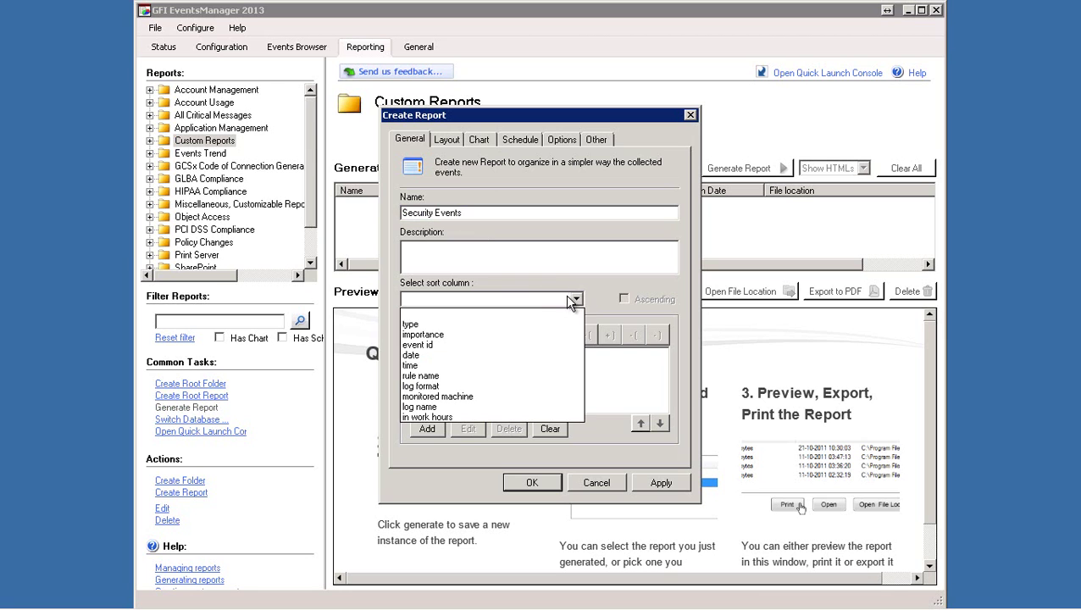
click(436, 337)
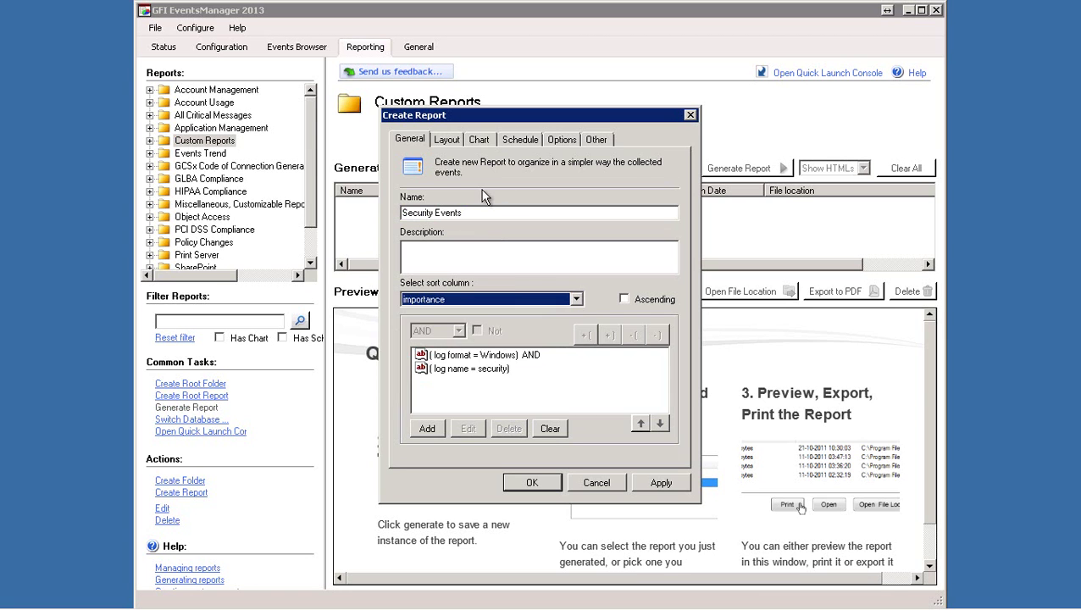
click(447, 139)
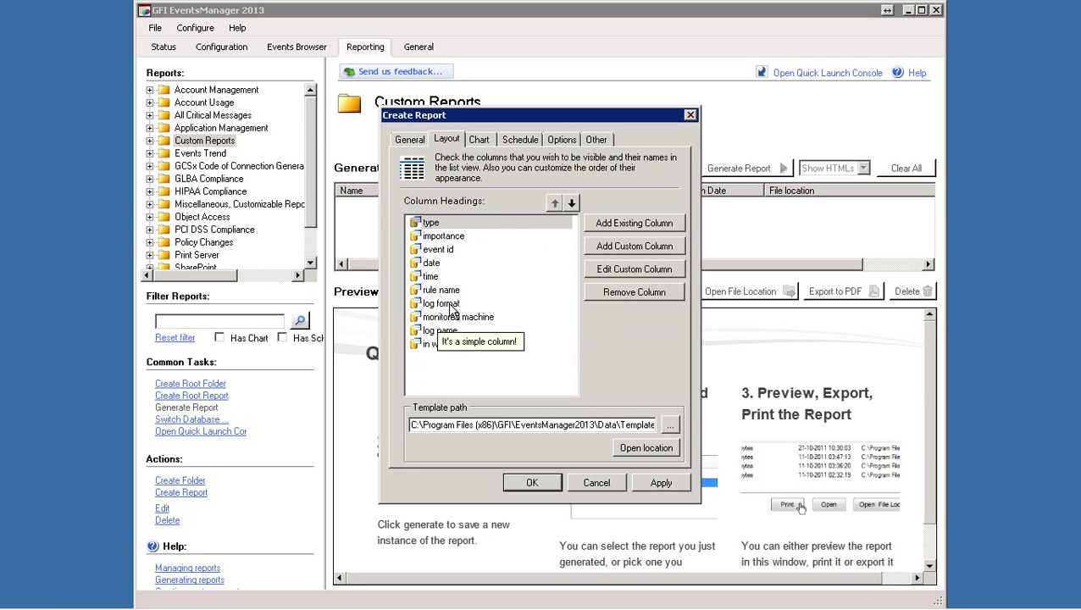
Enable graphical pie charts on the Security Events report and save it
click(480, 142)
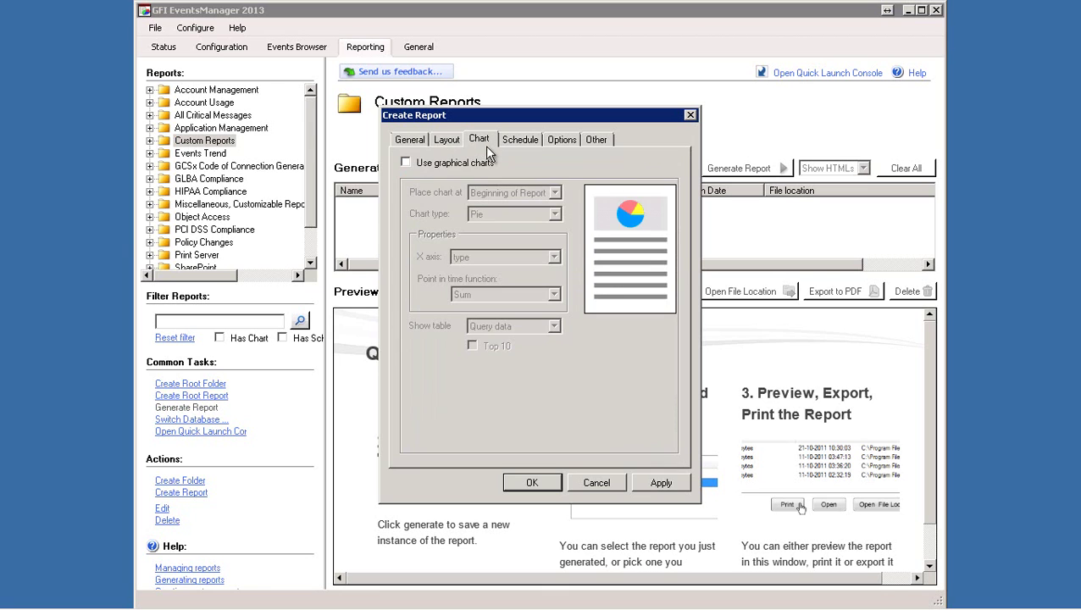
click(406, 163)
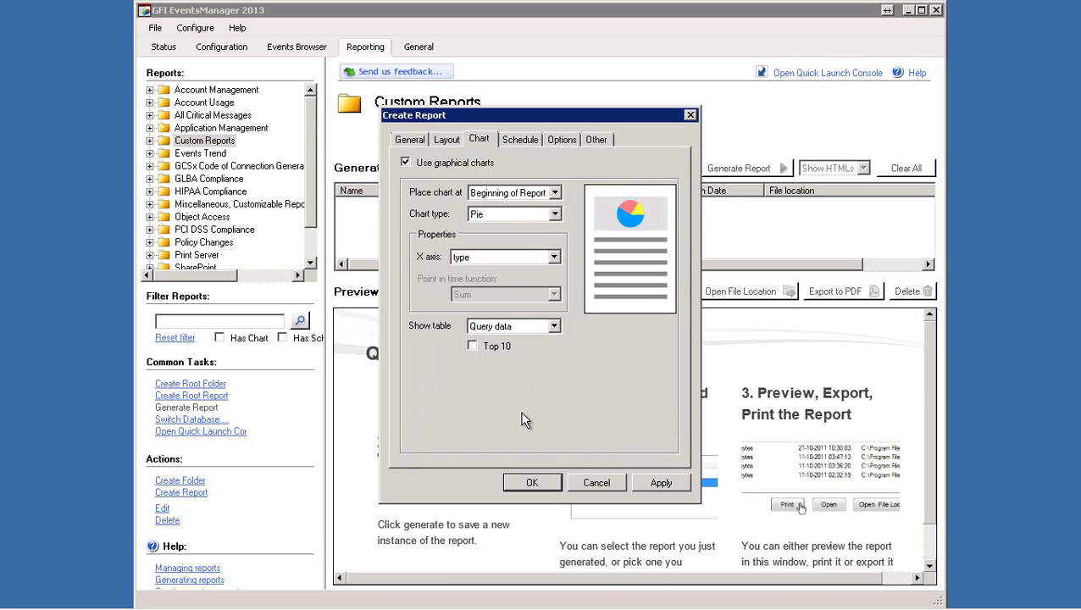
click(531, 484)
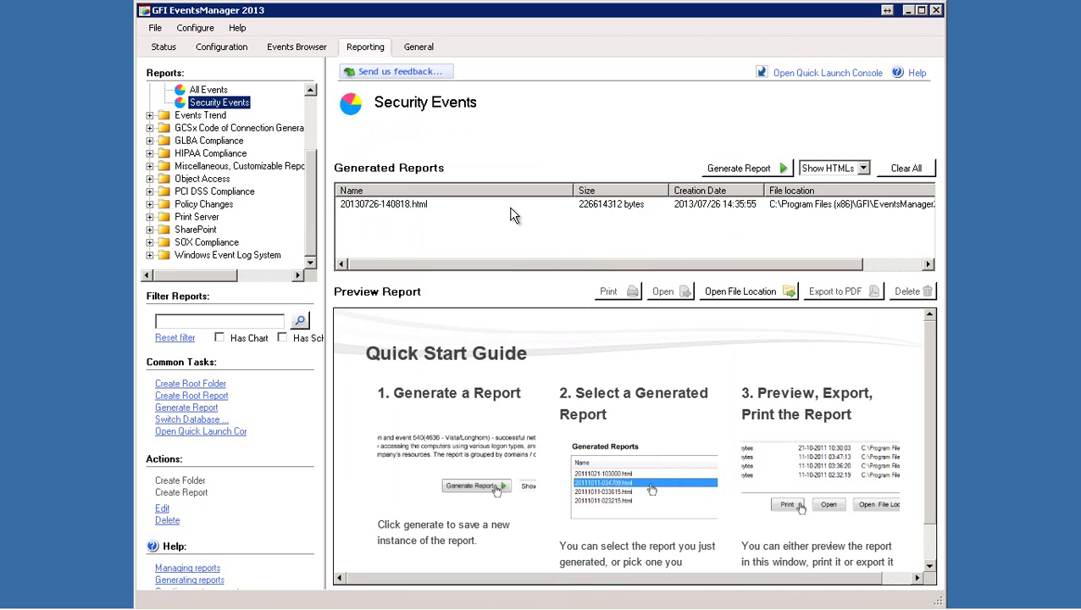
Preview the generated report 20130726-140818.html showing 962607 records sorted by importance
click(511, 207)
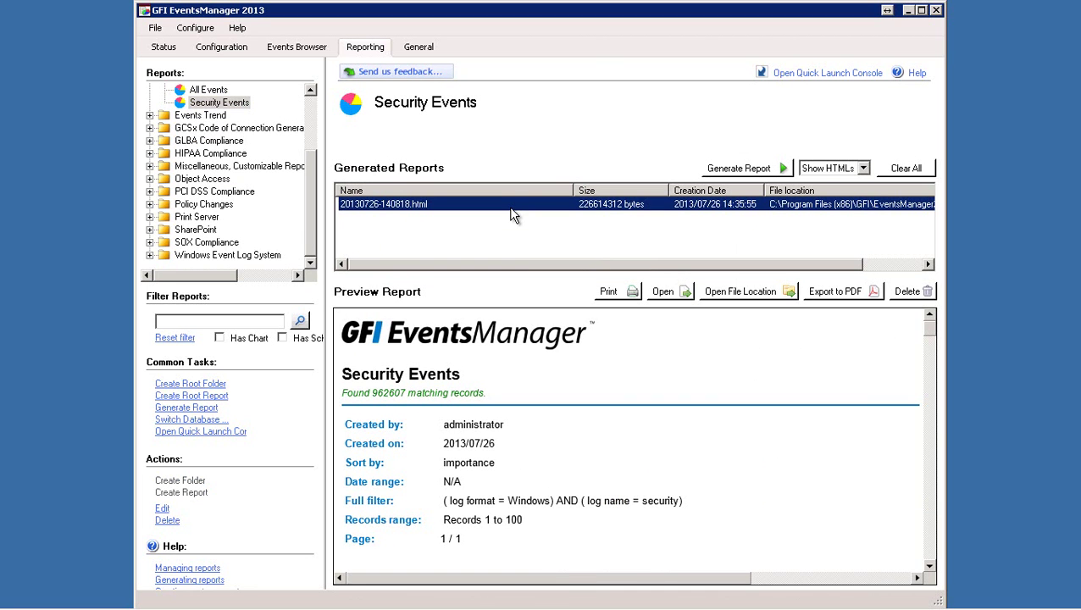